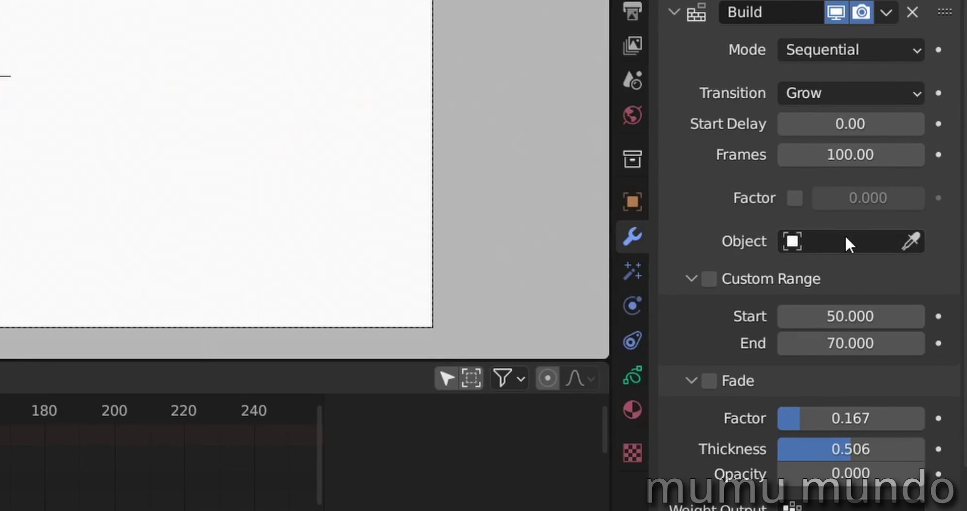
Step: Play, pause and rewind the stroke build animation to watch the growth again
scroll(689, 319, "down", 5)
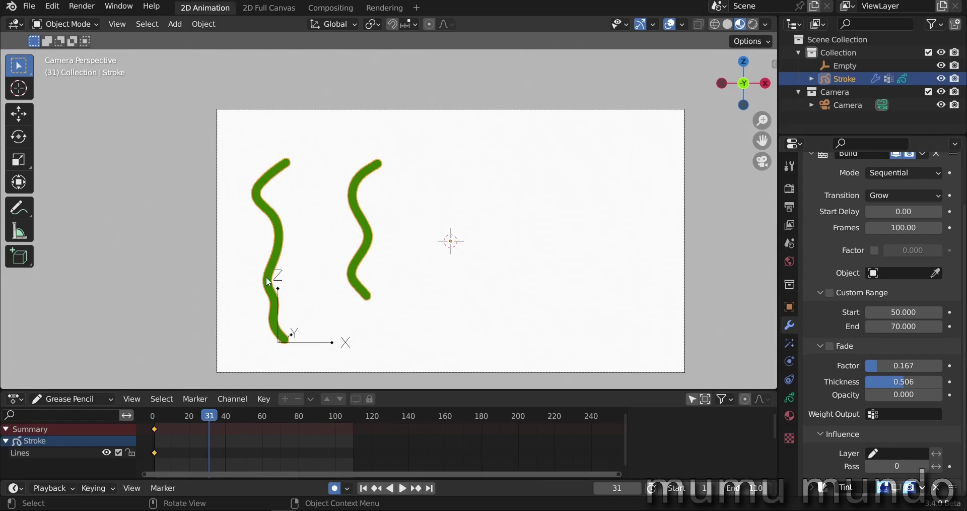
key("space")
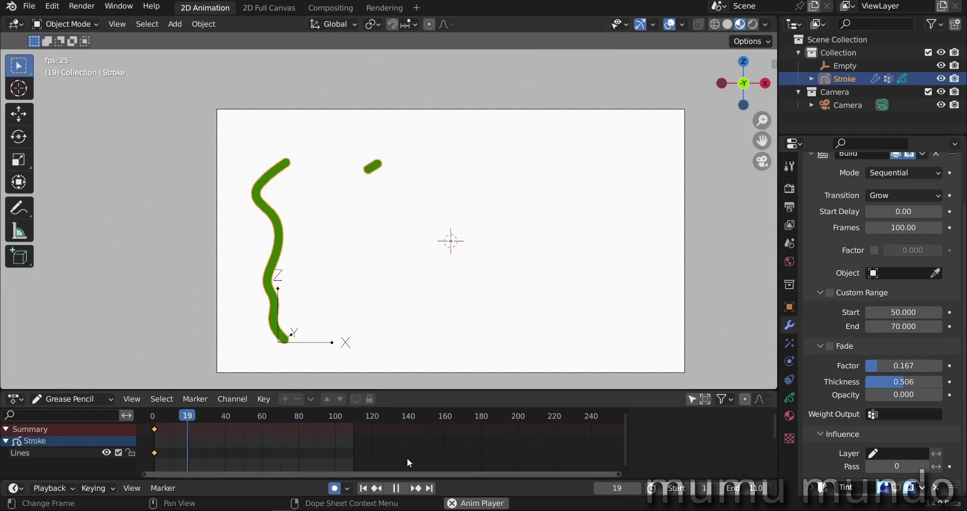
key("space")
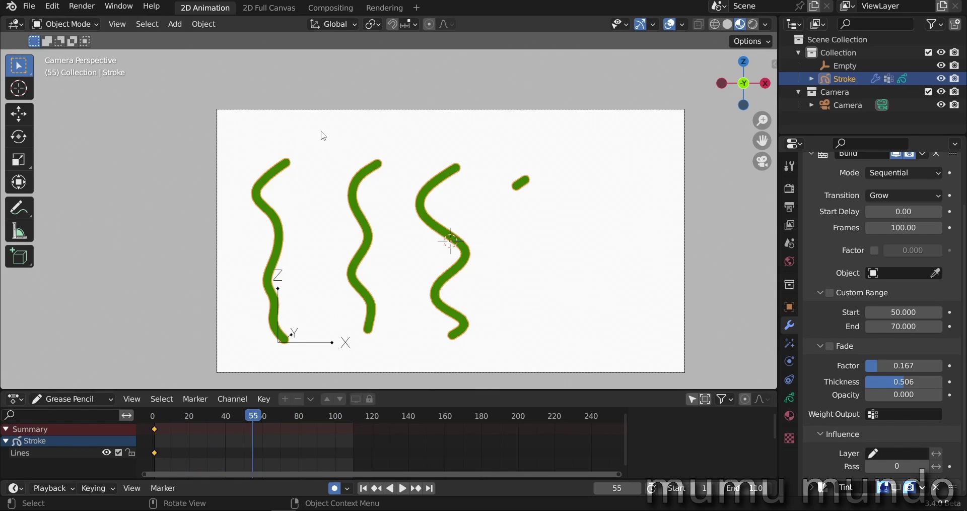
key("space")
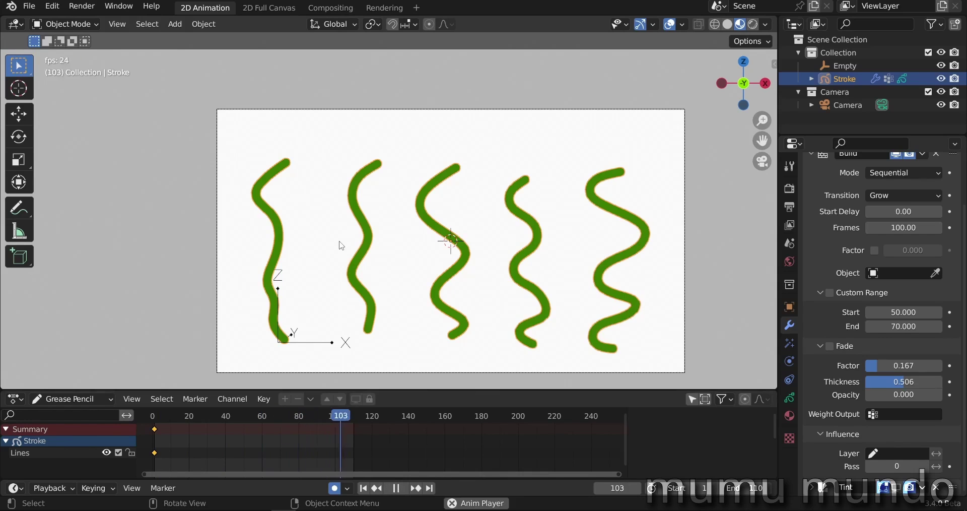
key("space")
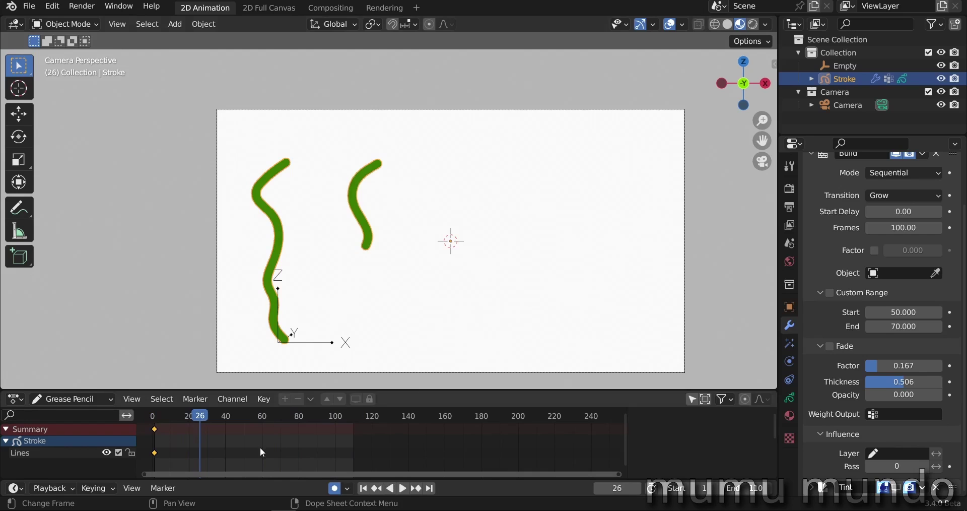
mouse_move(198, 427)
left_mouse_down()
mouse_move(157, 421)
mouse_move(279, 417)
mouse_move(165, 423)
mouse_move(179, 425)
left_mouse_up()
key("space")
key("space")
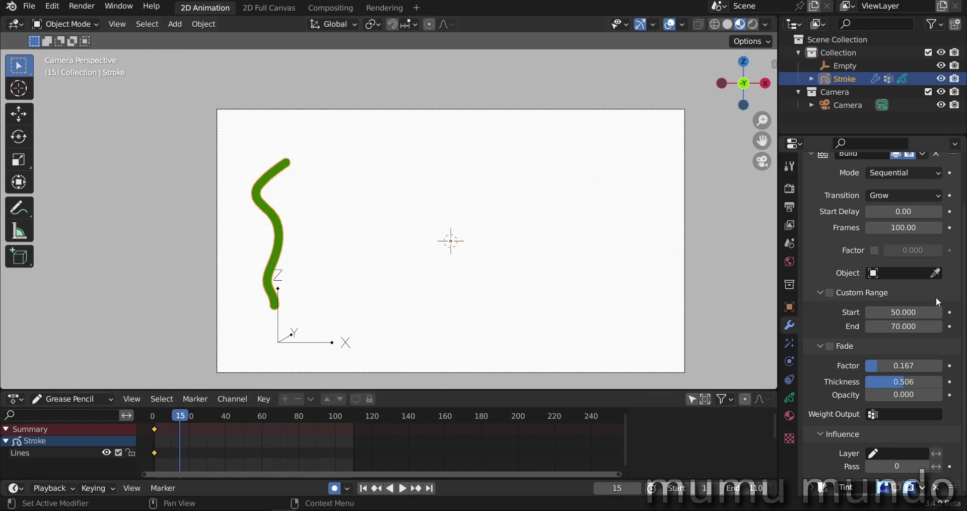
Step: Set the Build modifier's Object to Empty and replay from frame 0
left_click(896, 276)
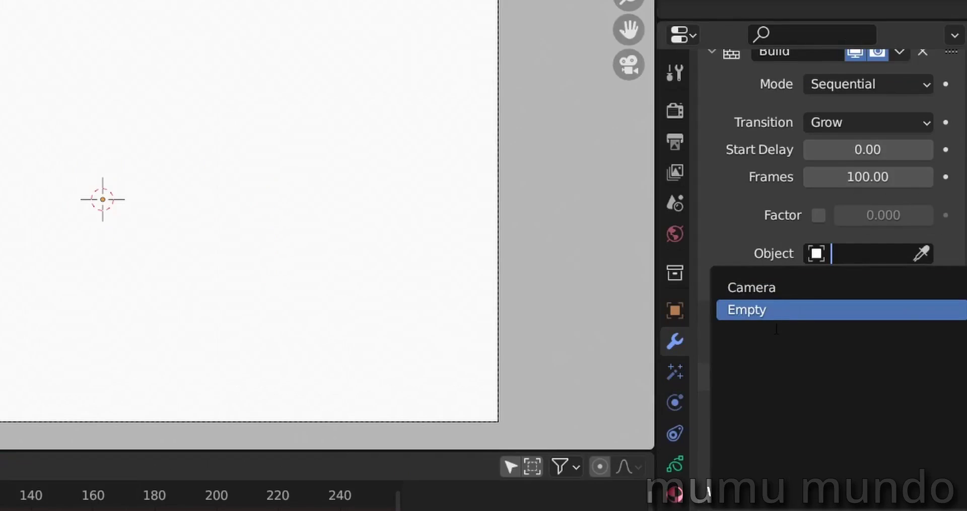
left_click(779, 308)
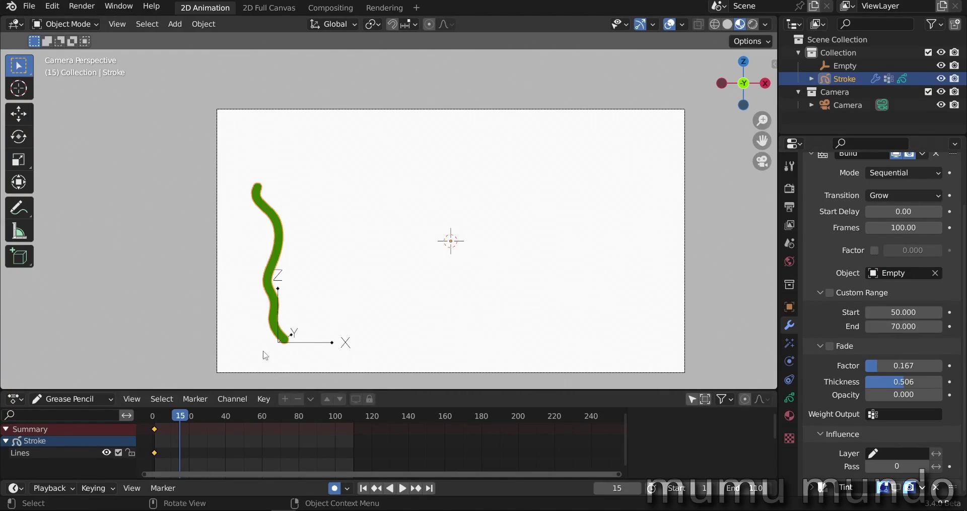
left_click_drag(156, 417, 153, 416)
key("space")
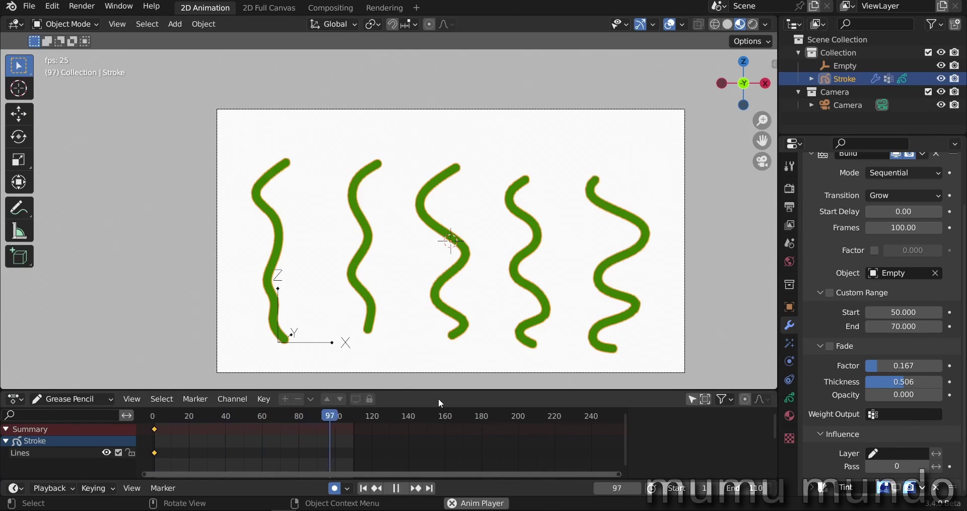
Step: Move the Empty further right and play to check the growth order
key("space")
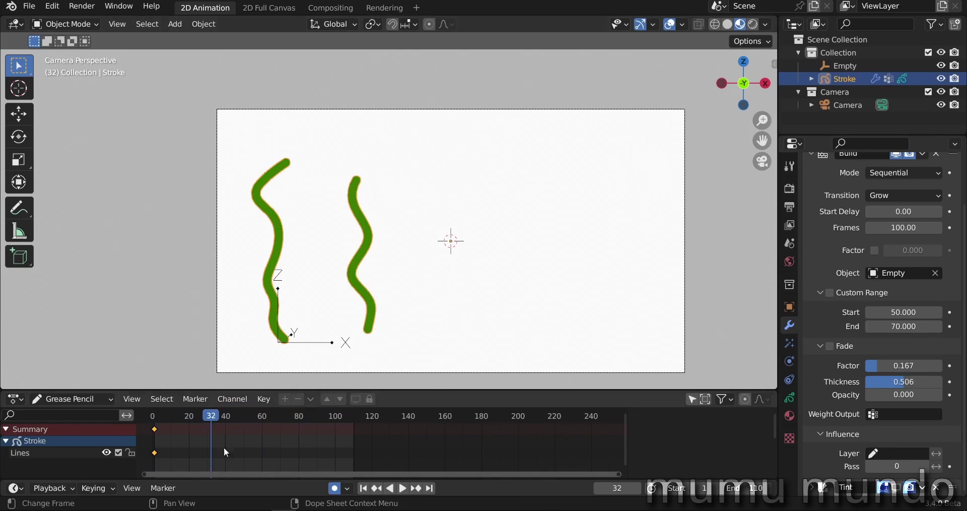
left_click(311, 344)
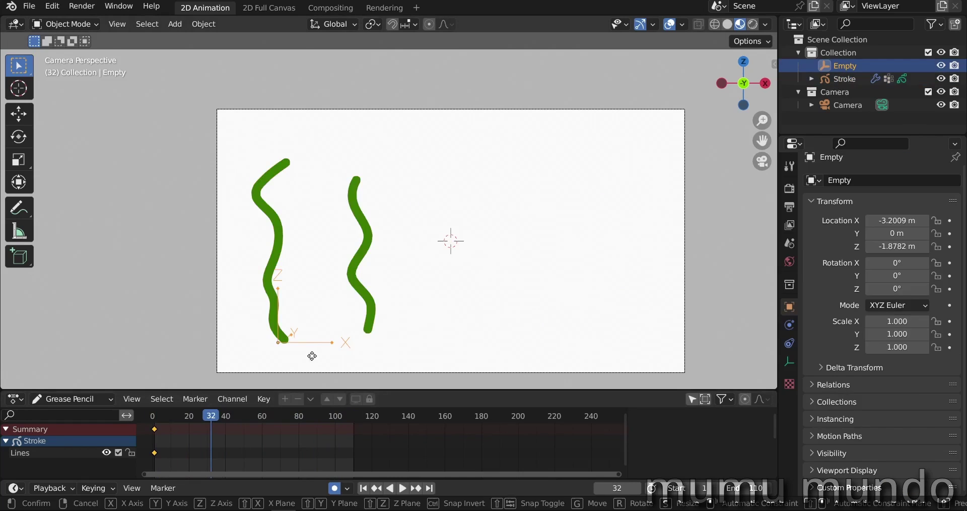
key("g")
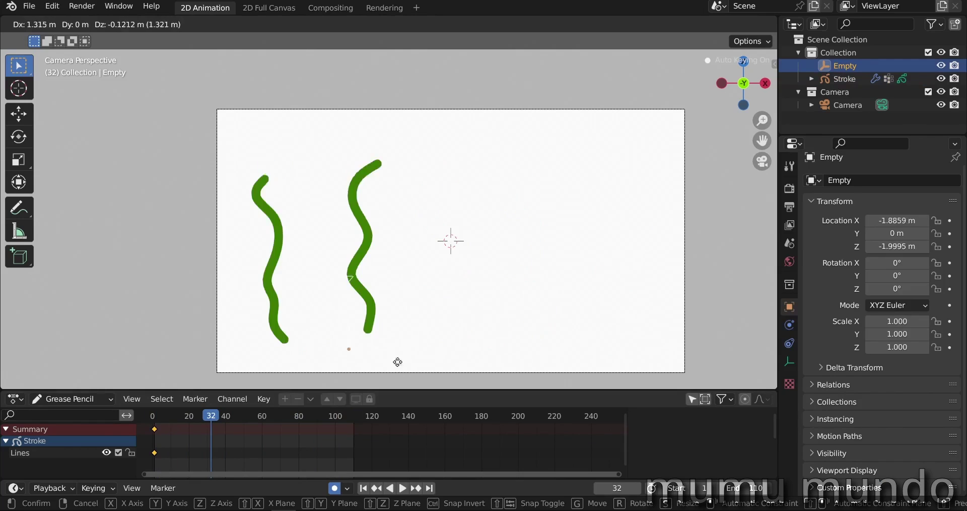
left_click(492, 362)
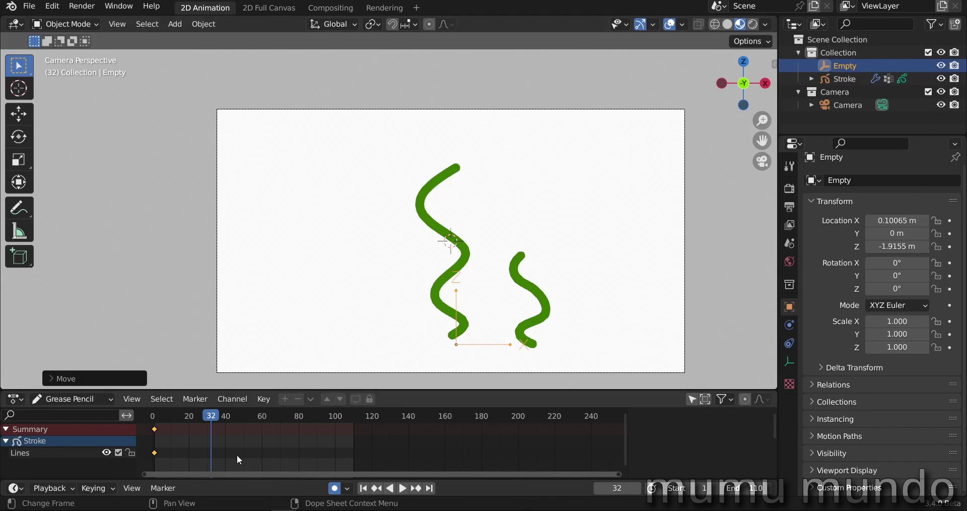
key("space")
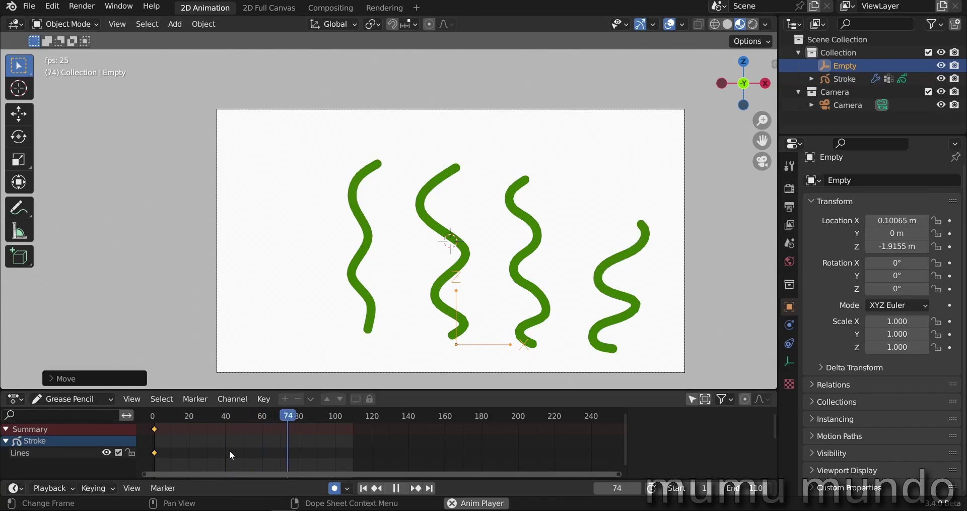
key("Escape")
Step: Move the Empty near the canvas top-right and replay from the start
key("g")
left_click(603, 212)
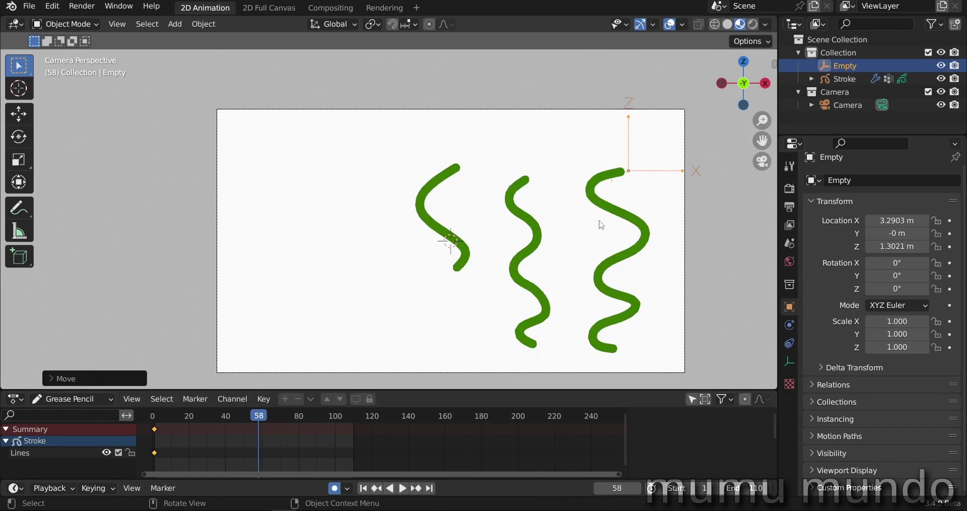
left_click(163, 415)
key("space")
Step: Place the Empty at the middle stroke's base and return to frame 1
key("space")
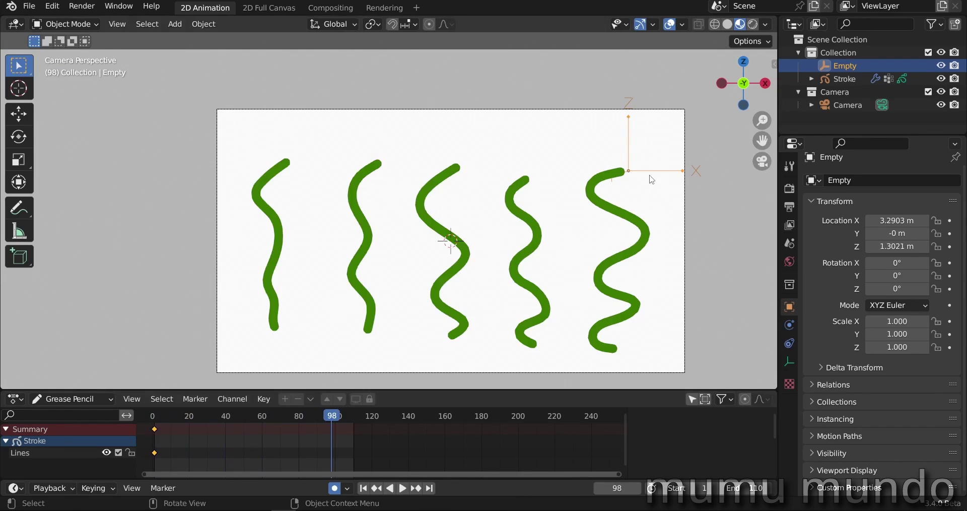
key("g")
left_click(437, 363)
left_click(155, 420)
key("space")
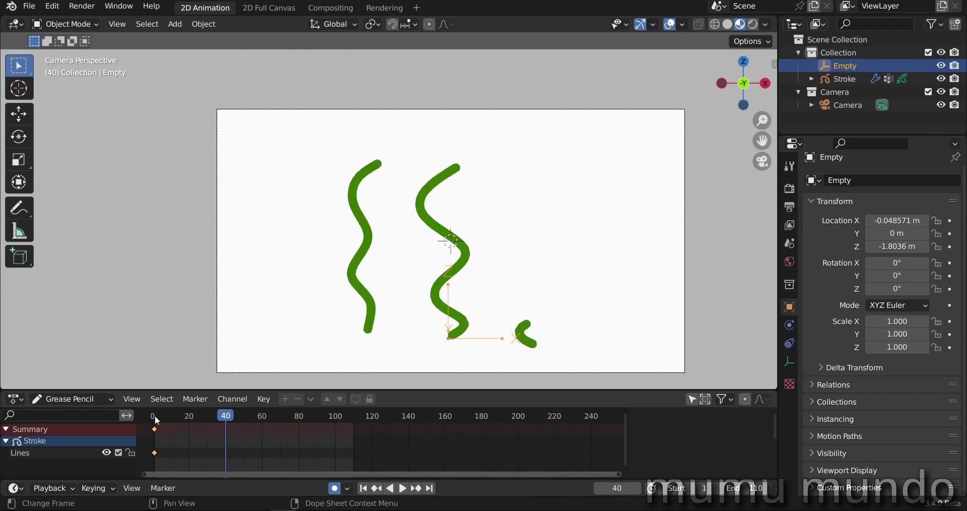
key("Escape")
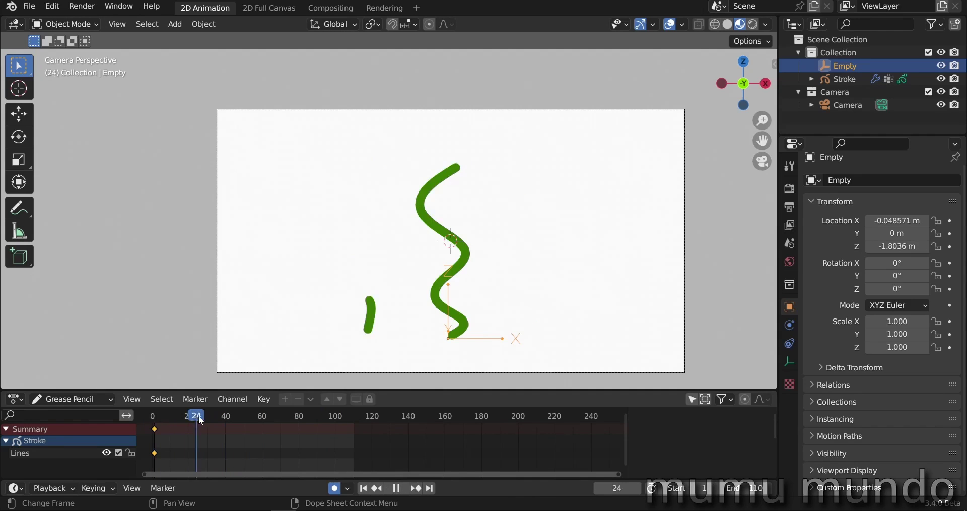
Step: Pause partway, select the Stroke object and enable Fade in the Build modifier
key("space")
left_click(437, 292)
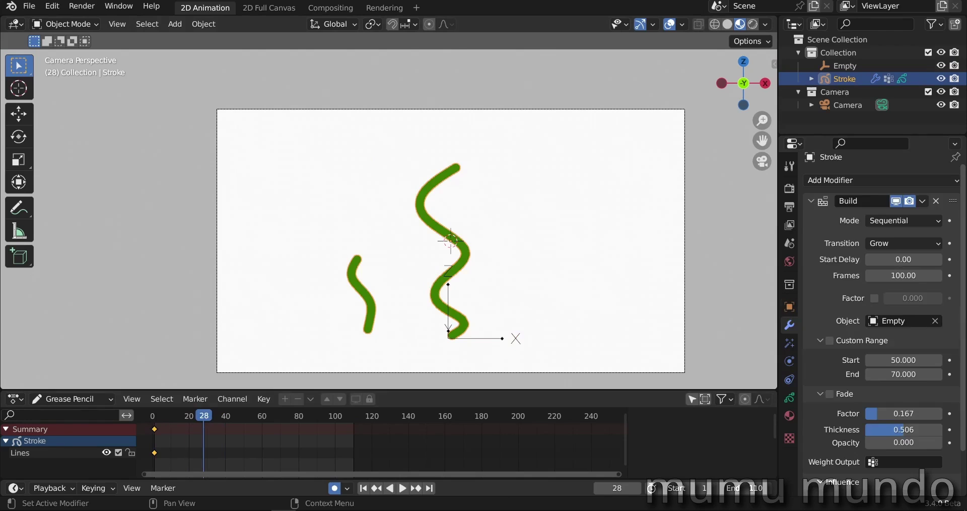
scroll(836, 349, "down", 2)
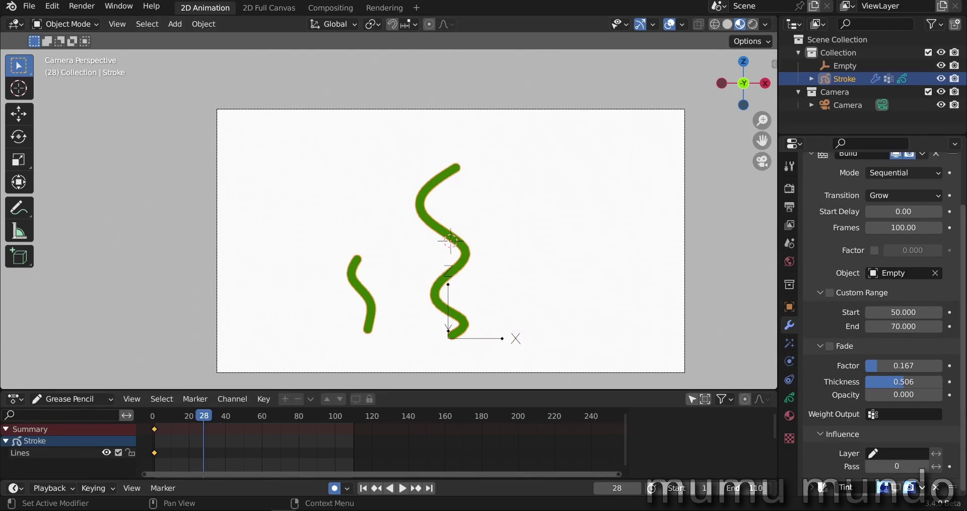
left_click(830, 346)
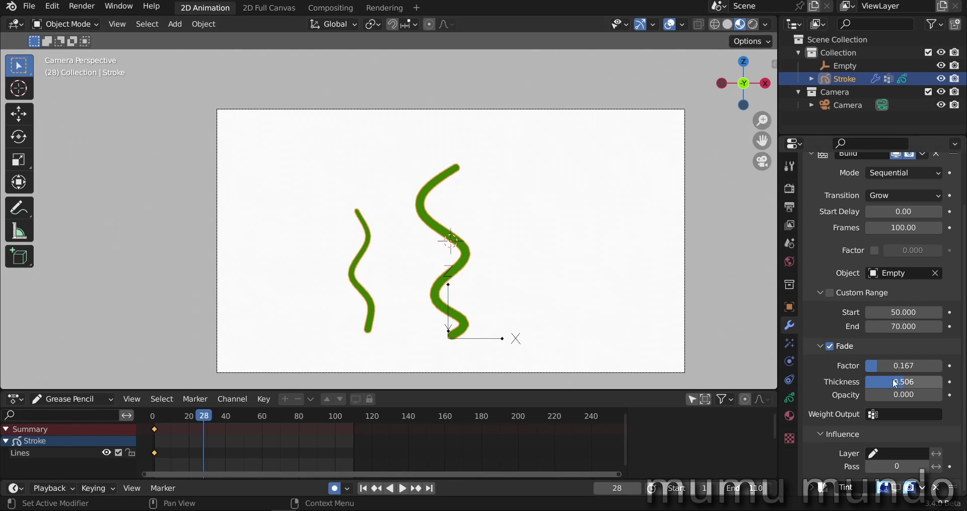
Step: Set the Build fade Thickness to 0.552 and Factor to 0.045
mouse_move(907, 382)
left_mouse_down()
mouse_move(941, 381)
mouse_move(877, 382)
mouse_move(899, 395)
mouse_move(881, 395)
mouse_move(905, 395)
mouse_move(893, 395)
left_mouse_up()
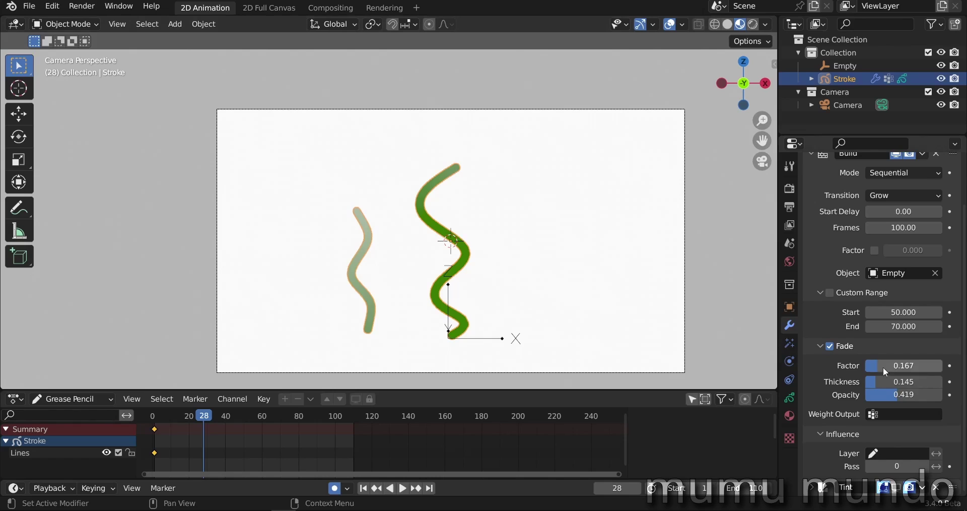
left_click_drag(884, 367, 897, 367)
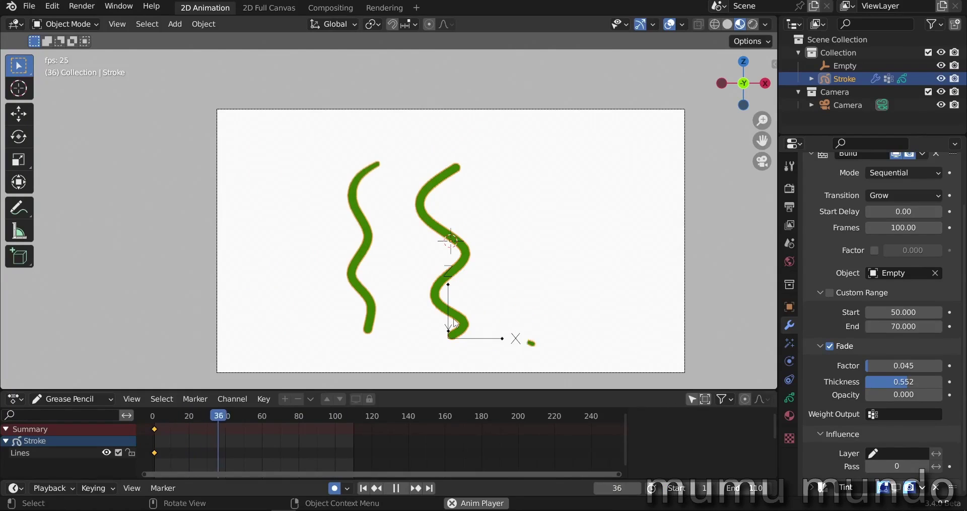
Step: Pause at frame 39 and show the stroke's Vertex Groups, listing 'gen'
key("space")
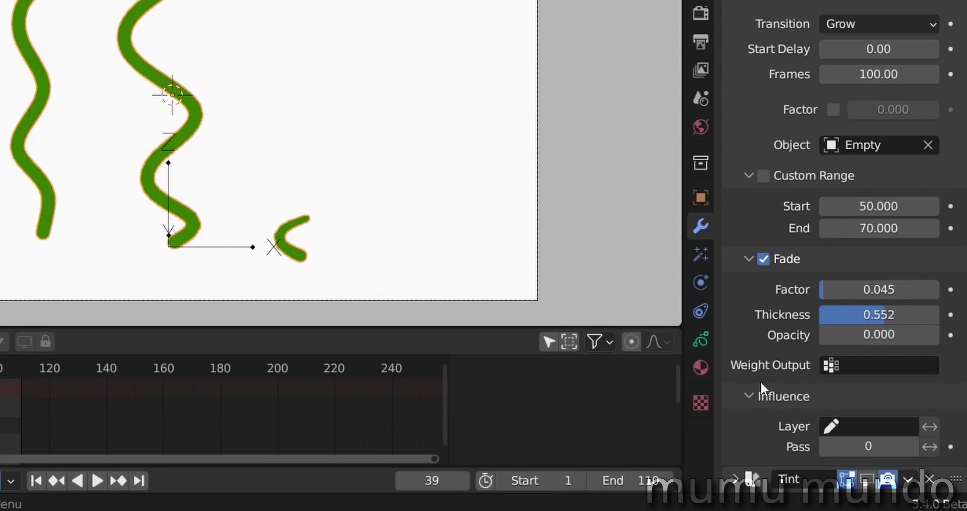
left_click(702, 338)
scroll(811, 412, "down", 5)
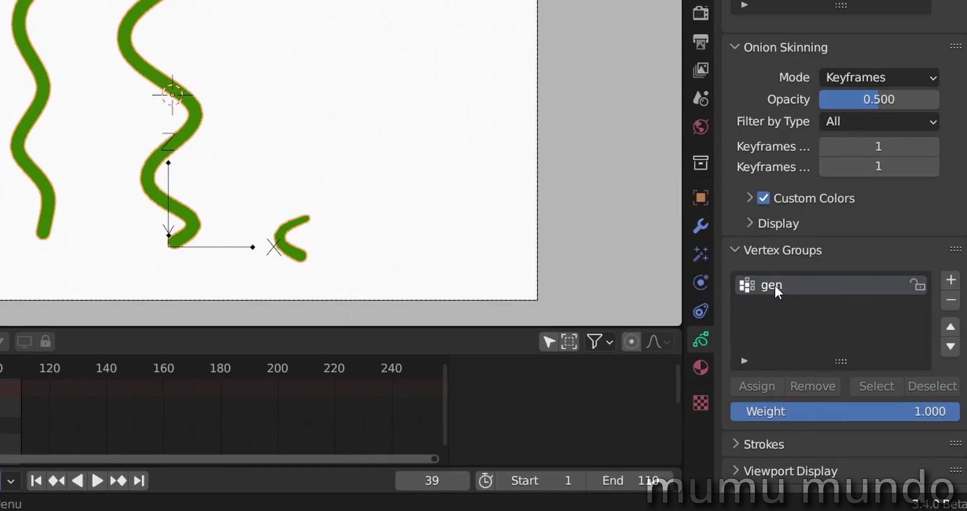
Step: Set the Build modifier's Weight Output to 'gen' and collapse the Build panel
scroll(800, 287, "up", 1)
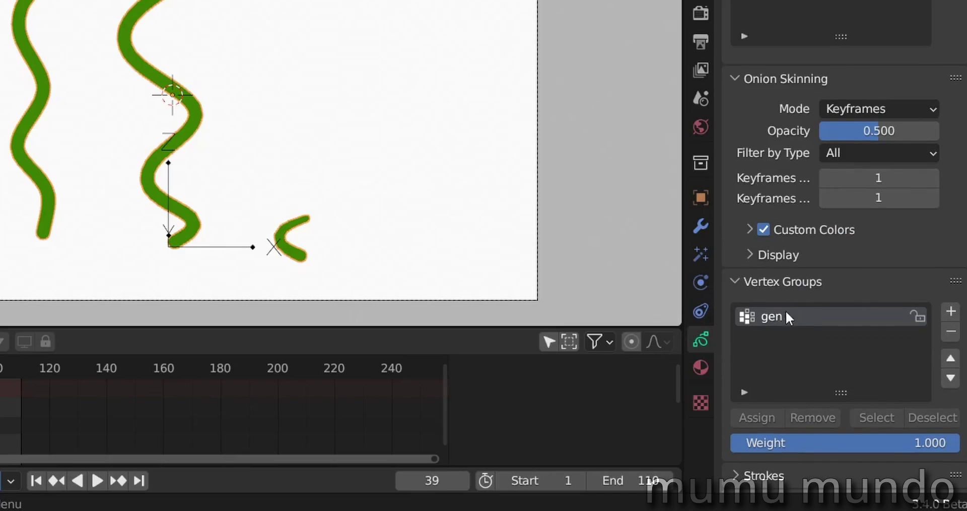
left_click(701, 227)
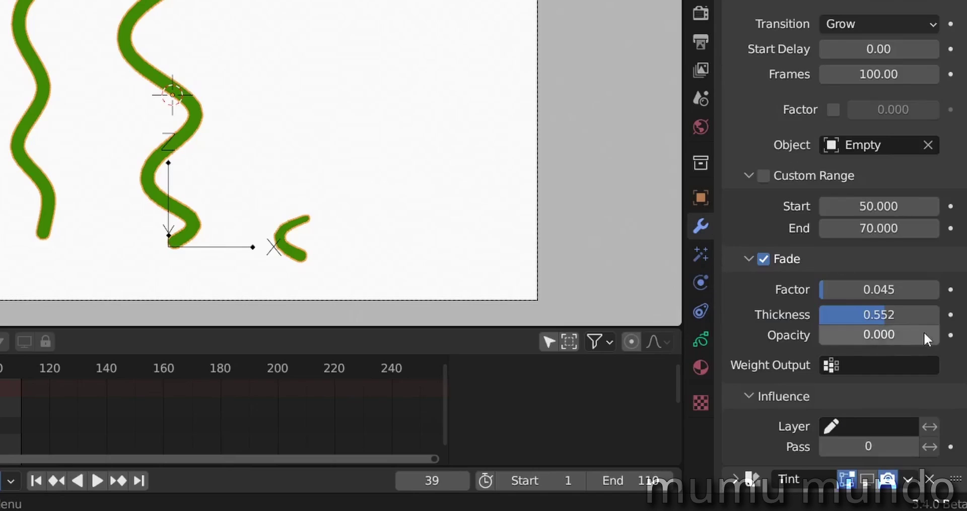
left_click(844, 367)
key("Return")
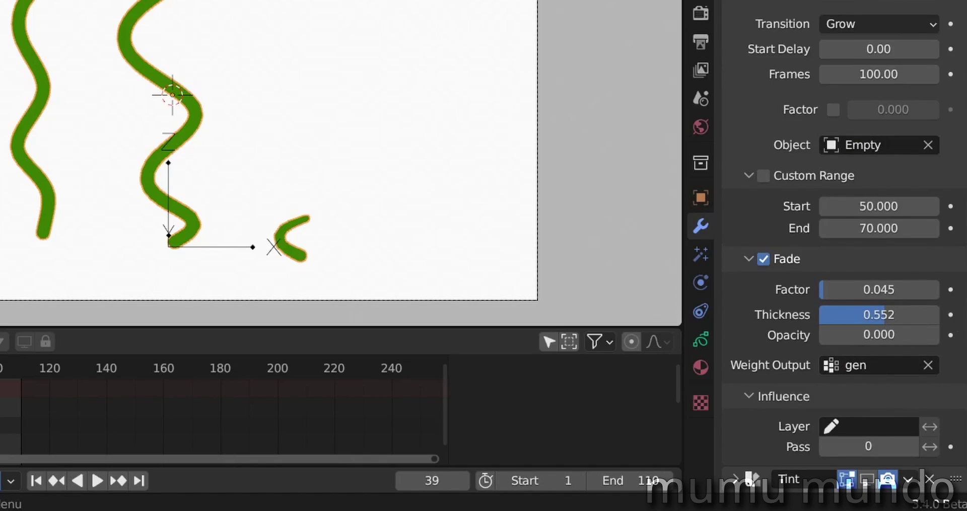
scroll(761, 53, "up", 3)
left_click(732, 21)
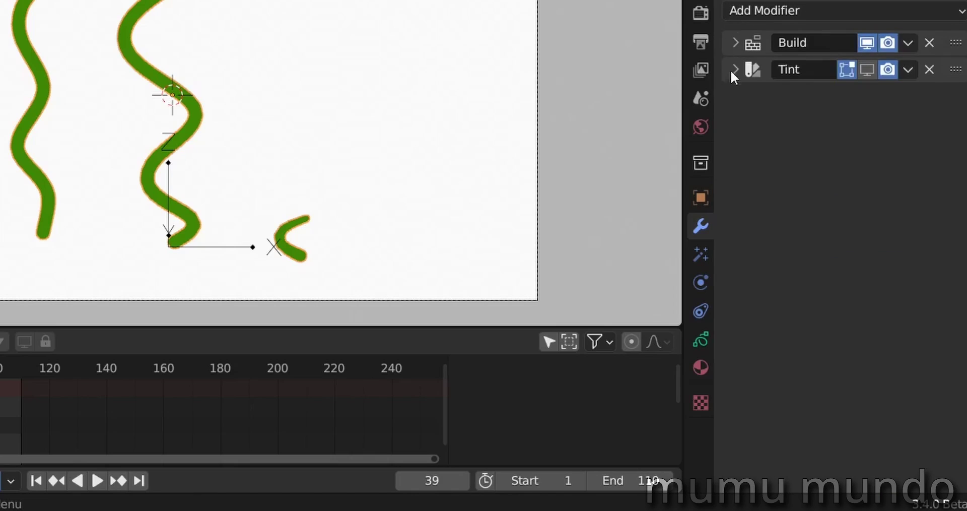
Step: Limit the Tint modifier to the 'gen' vertex group and show it in the viewport
left_click(735, 69)
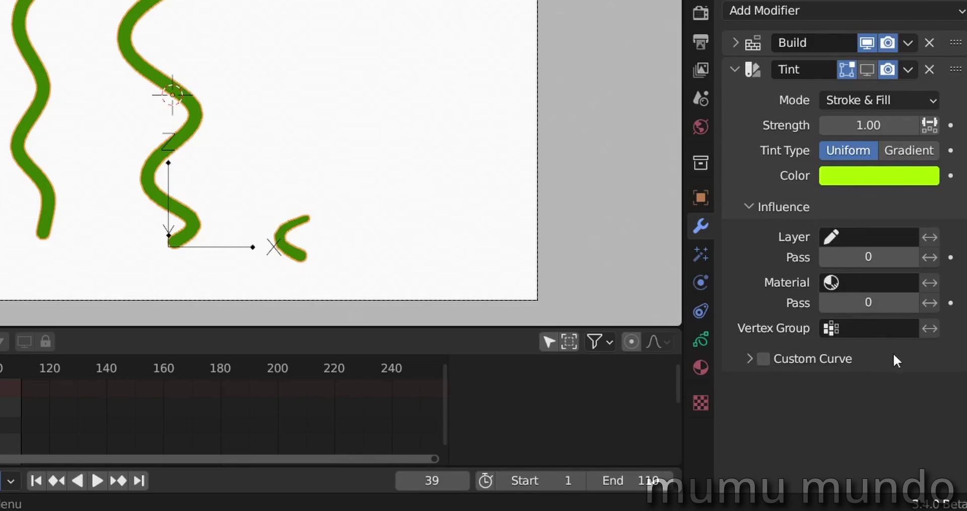
left_click(870, 328)
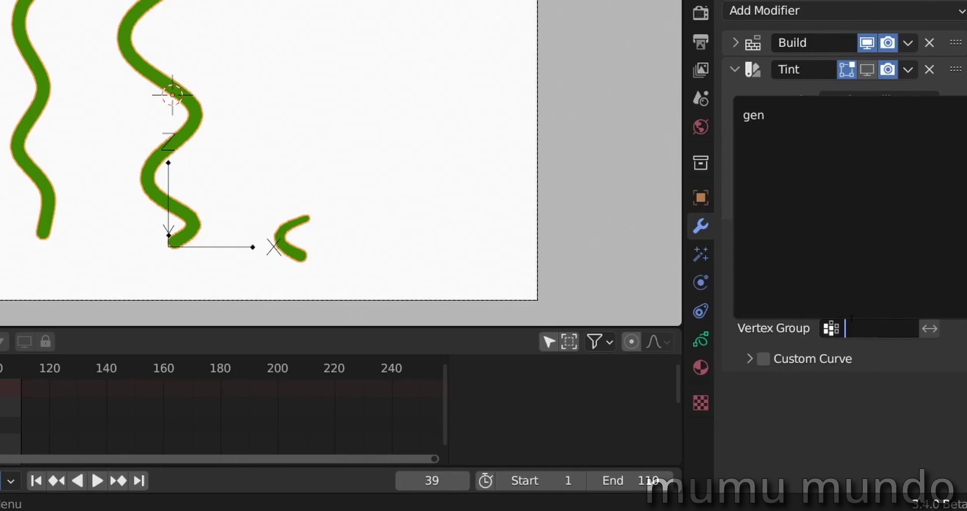
left_click(779, 118)
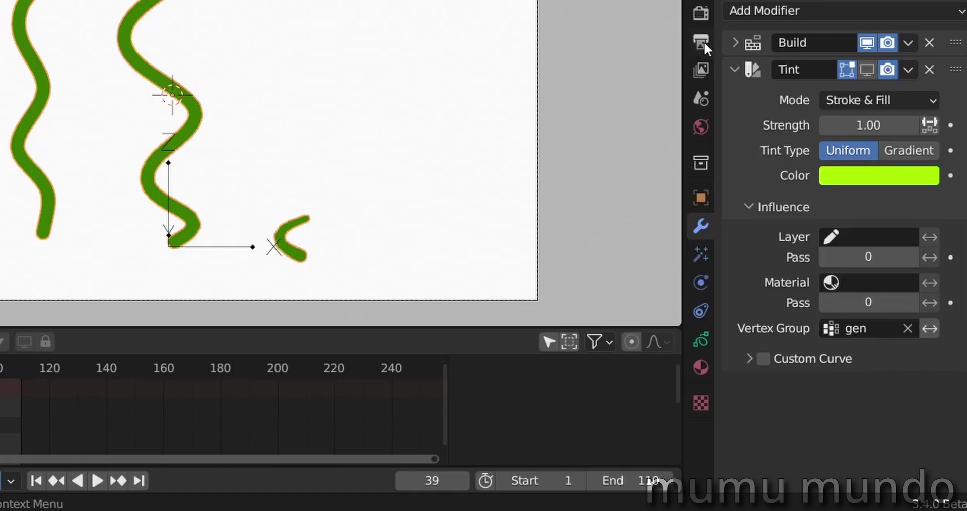
left_click(866, 69)
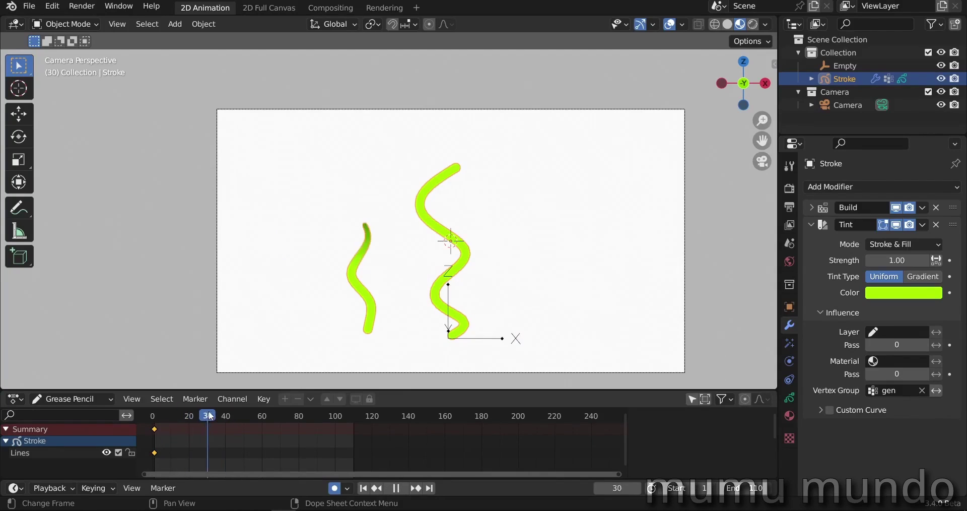
Step: Scrub back and play the growth, stopping at frame 28 to preview the green strokes
mouse_move(269, 398)
left_mouse_down()
mouse_move(193, 398)
mouse_move(217, 397)
mouse_move(193, 397)
mouse_move(206, 397)
left_mouse_up()
key("space")
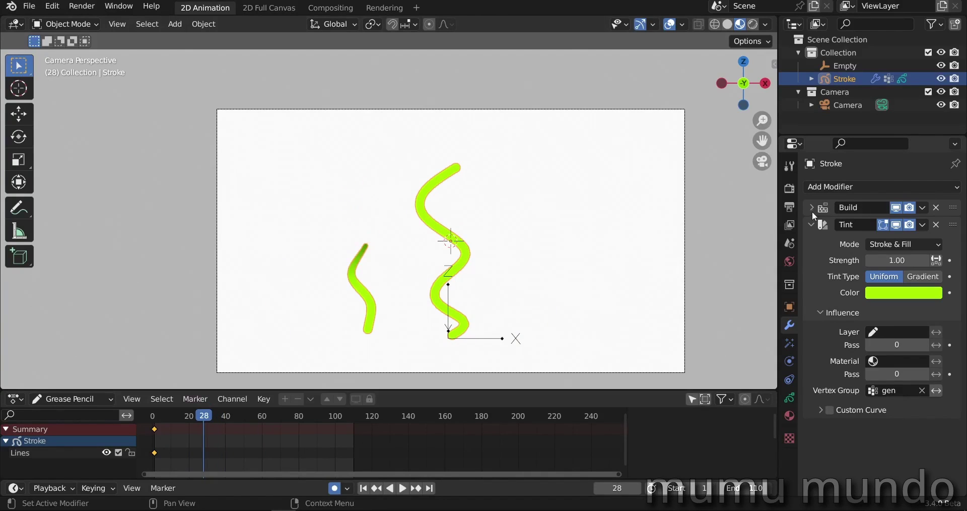
key("space")
left_click(207, 417)
key("space")
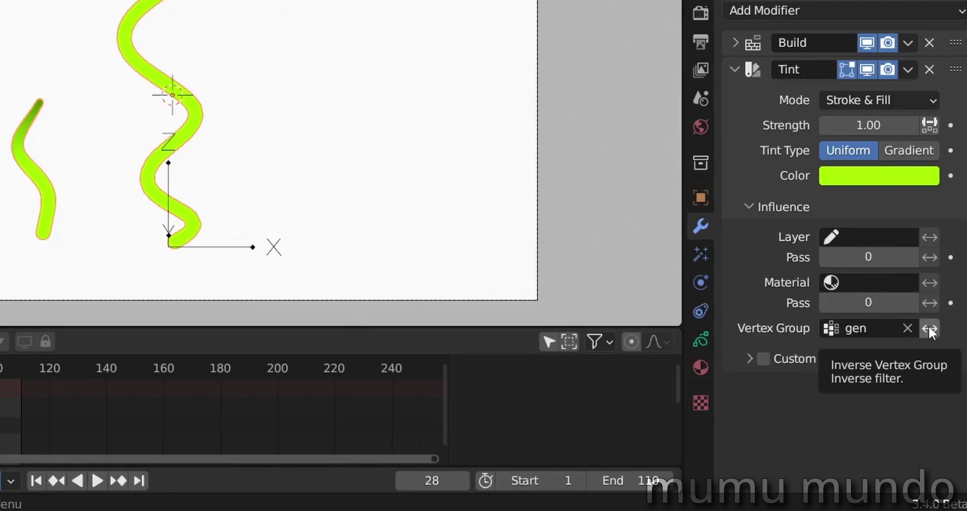
Step: Invert the Tint's 'gen' vertex group and scrub frames 17–36 to check the tips
left_click(929, 328)
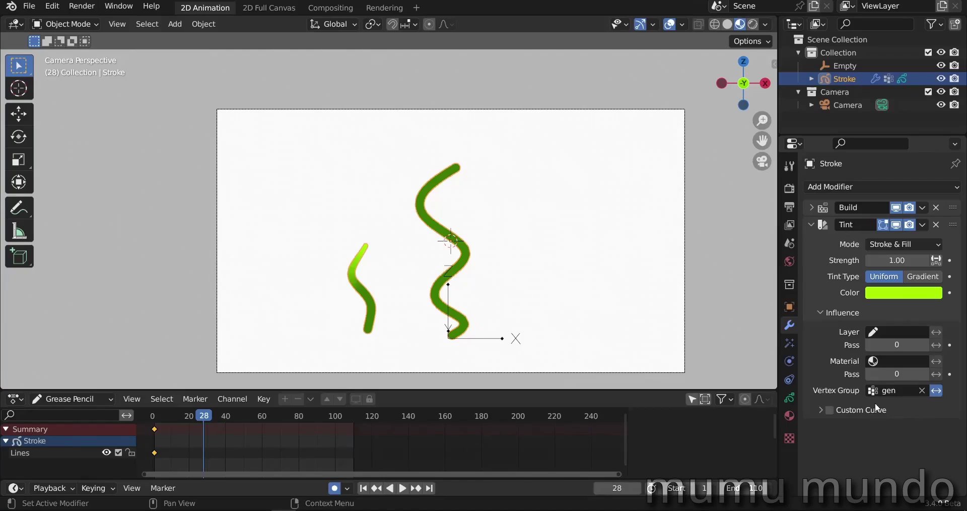
mouse_move(201, 419)
left_mouse_down()
mouse_move(184, 417)
mouse_move(221, 416)
mouse_move(204, 416)
left_mouse_up()
left_click(810, 224)
Step: Review the Build and Tint panels to confirm Build's Weight Output is 'gen'
left_click(811, 207)
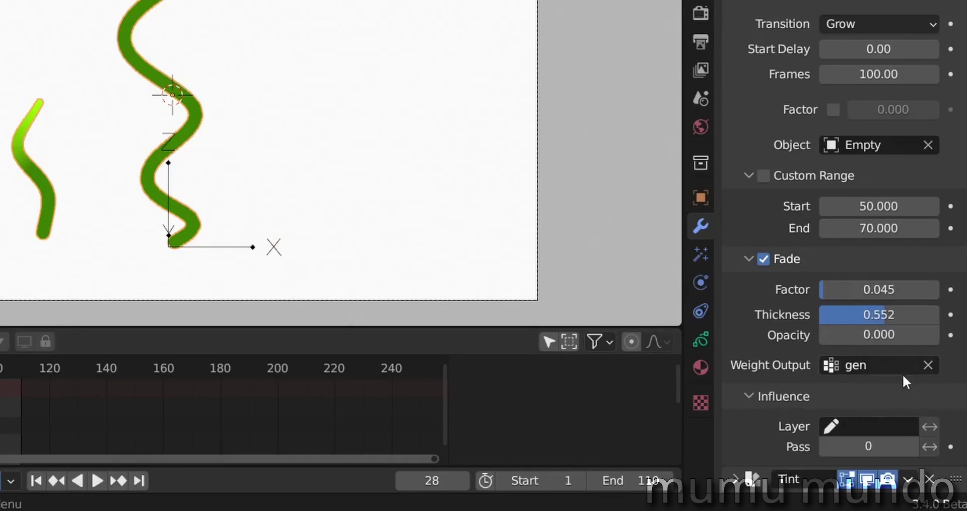
left_click(735, 47)
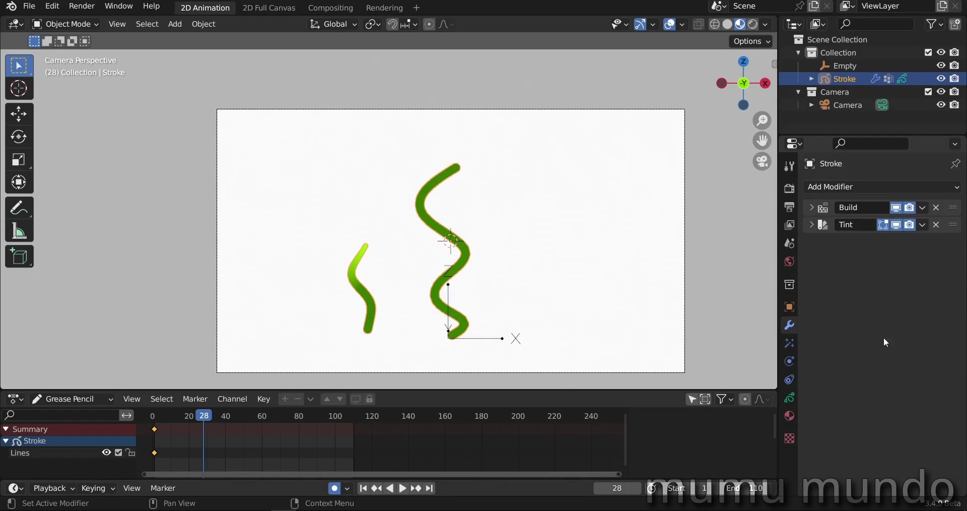
left_click(811, 225)
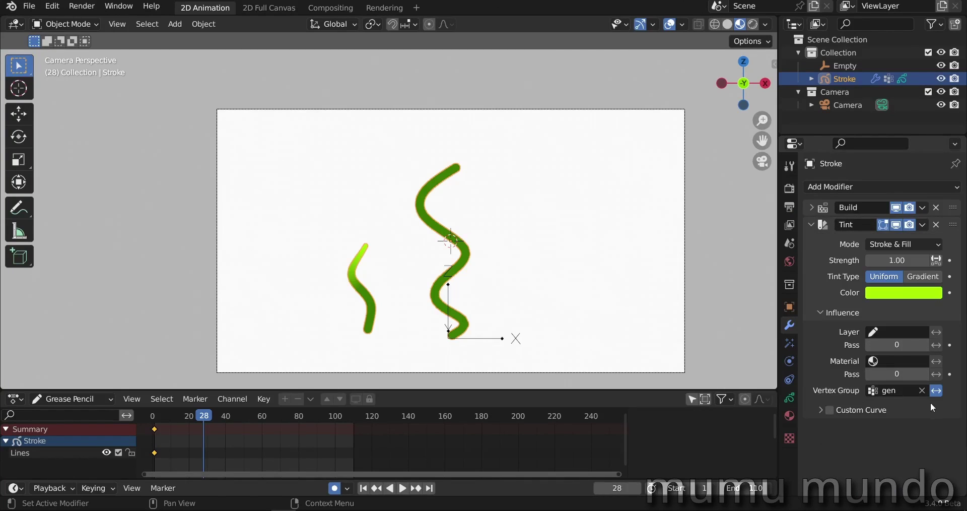
left_click(811, 224)
left_click(811, 207)
scroll(939, 386, "down", 3)
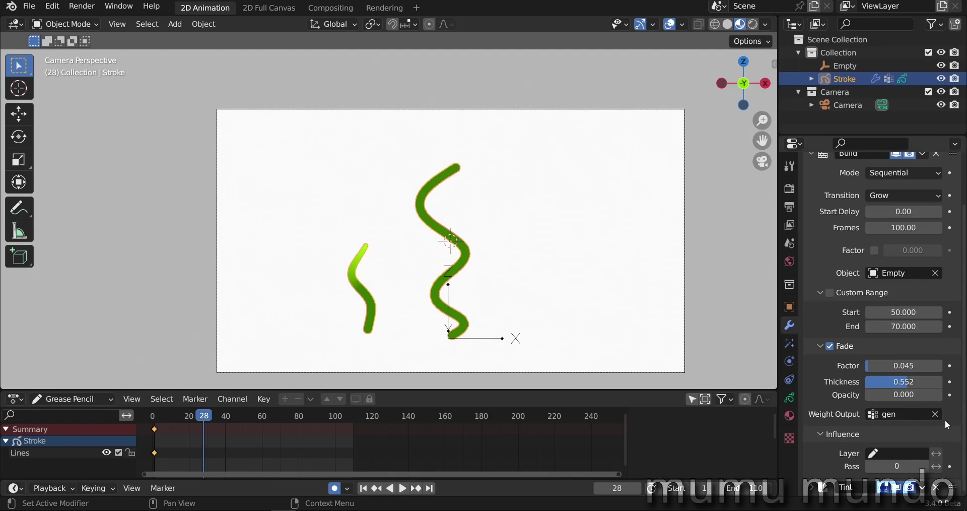
Step: Collapse Build and play the growth, stopping at frame 46
left_click(811, 154)
key("space")
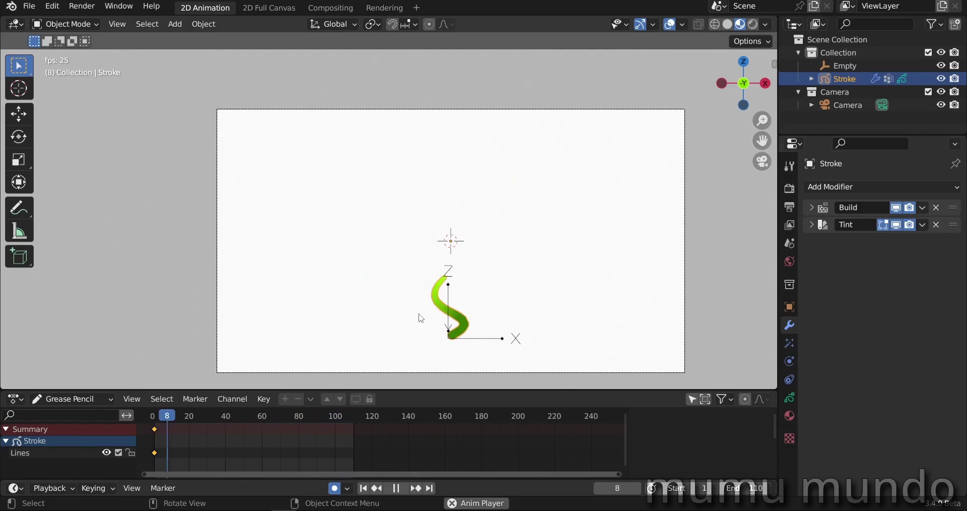
key("space")
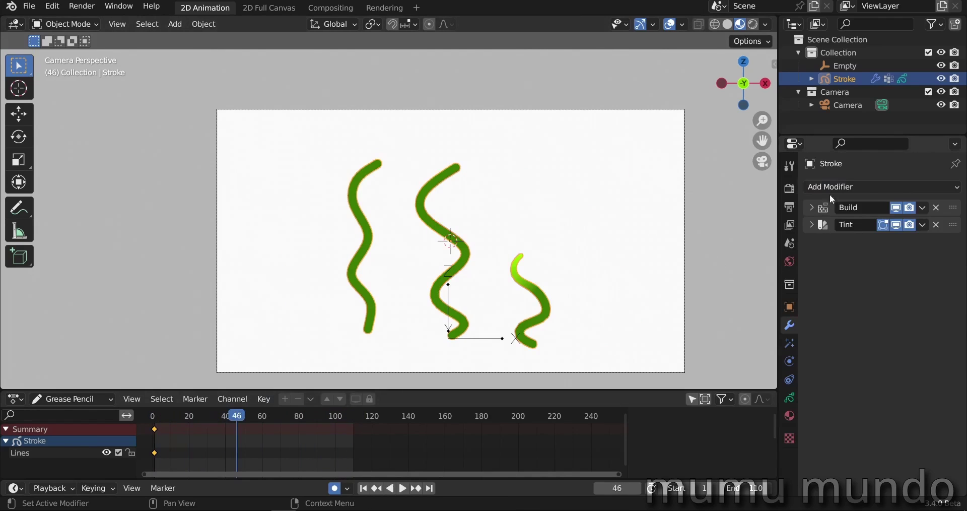
Step: Add a Noise modifier with Thickness 0.68 and Noise Scale 0.613
left_click(831, 187)
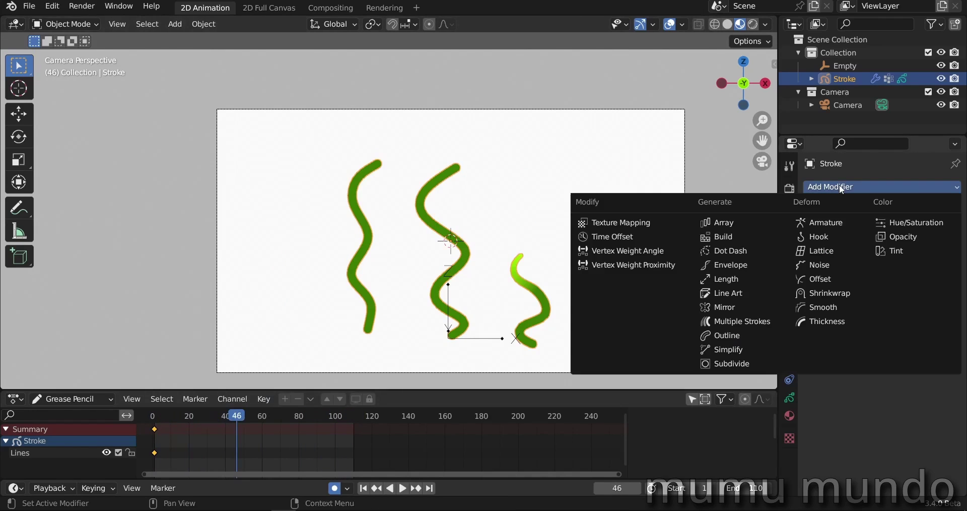
left_click(826, 263)
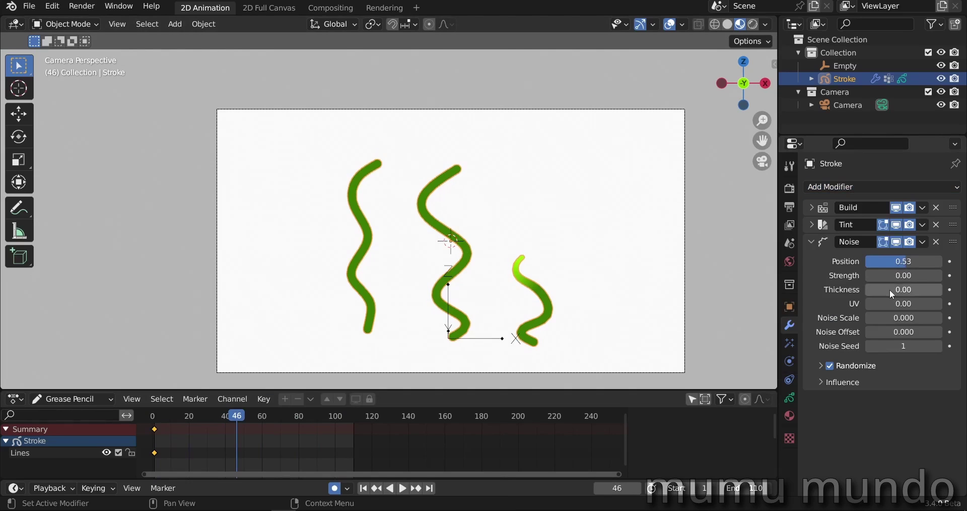
left_click_drag(890, 290, 916, 289)
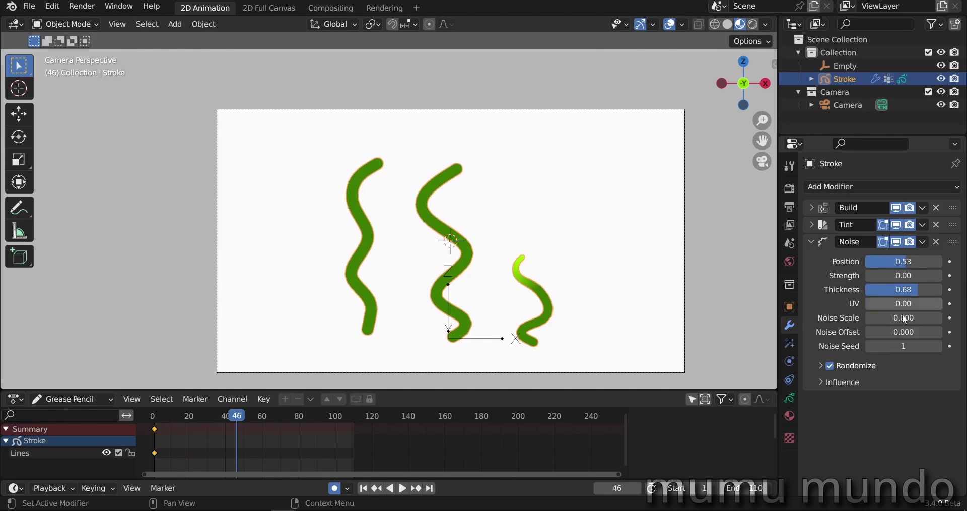
left_click_drag(884, 319, 914, 320)
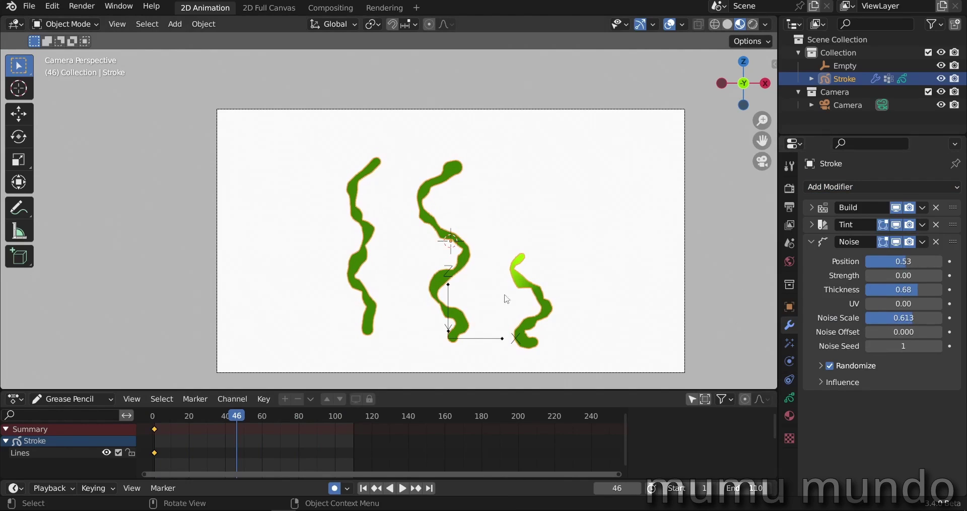
Step: Show the Noise Influence settings and raise Noise Scale to about 0.7
left_click(832, 382)
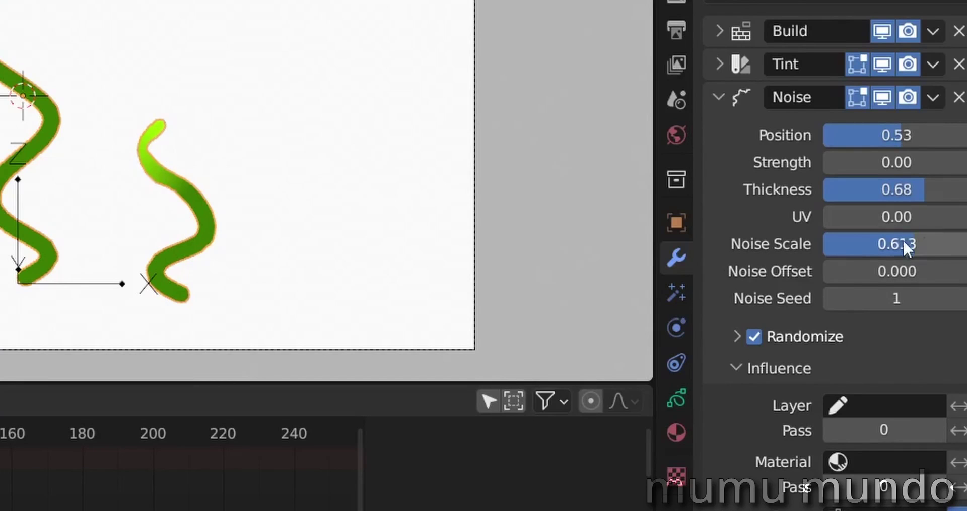
left_click_drag(903, 241, 931, 242)
left_click(717, 95)
Step: Set the Build modifier's fade factor to 0.090
left_click(711, 36)
left_click_drag(835, 441, 851, 442)
left_click(719, 32)
Step: Set Noise Position to 0.87, Noise Scale to 0.839 and Thickness to 0.79
left_click(719, 97)
left_click_drag(898, 135, 951, 135)
left_click_drag(915, 240, 927, 239)
left_click_drag(917, 189, 934, 201)
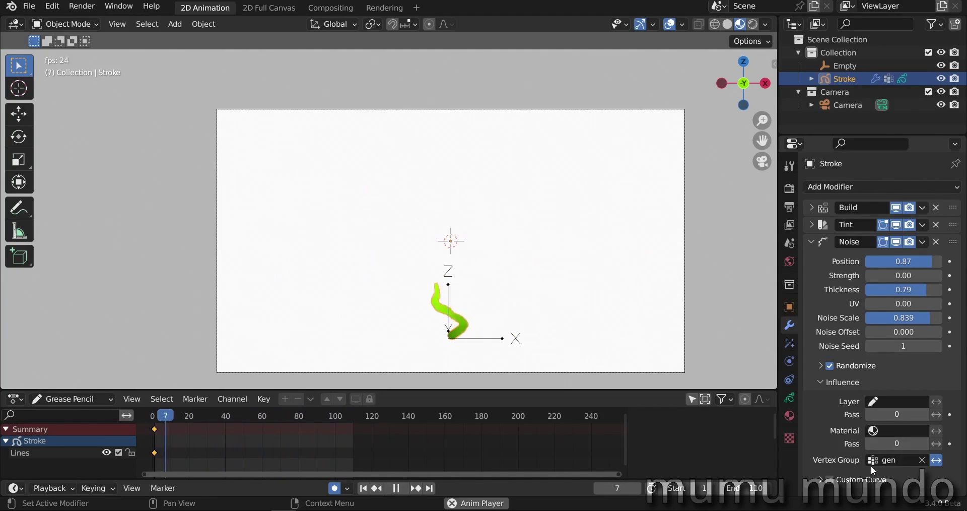
Step: Swap the Noise panel for the Build settings: fade 0.090, thickness 0.552, opacity 0.000, output 'gen'
left_click(811, 242)
left_click(811, 208)
scroll(809, 288, "down", 3)
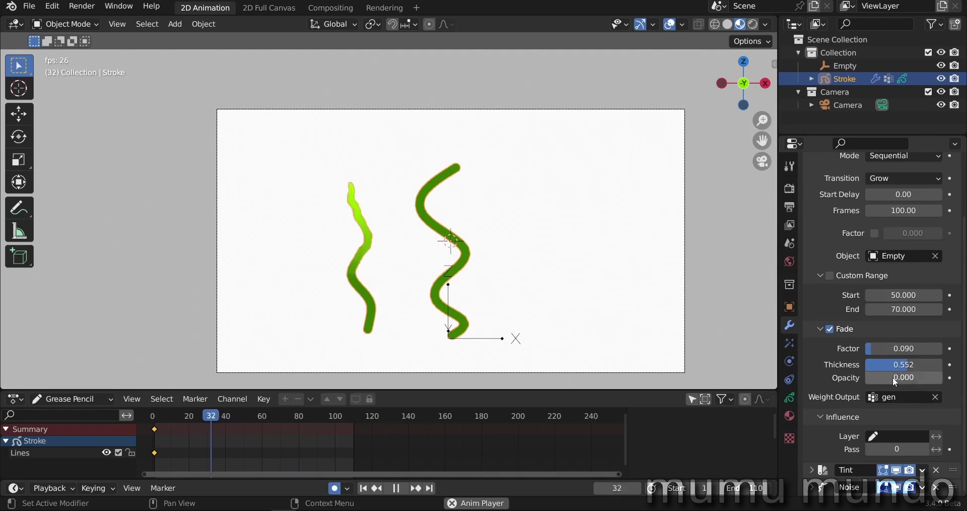